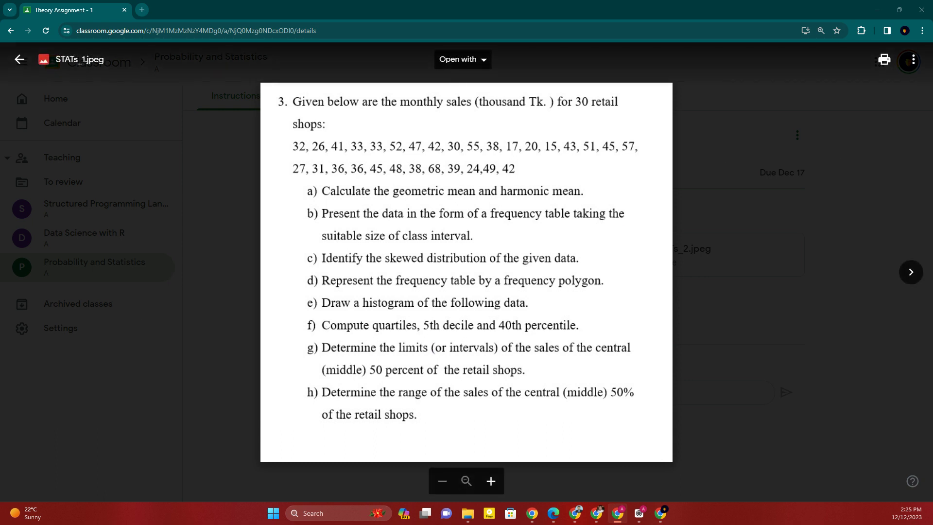
Close the STATs_1.jpeg preview and open Theory Assignment - 1 for editing.
left_click(863, 349)
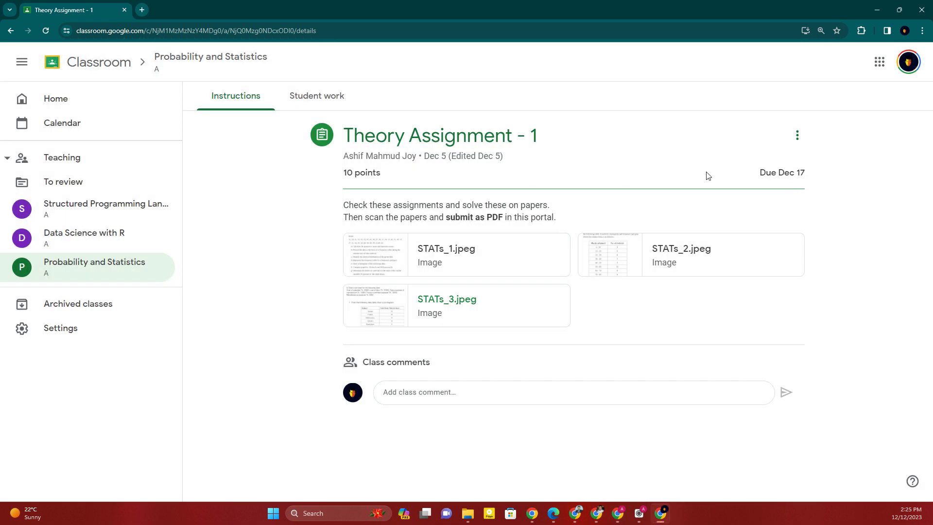
left_click(797, 136)
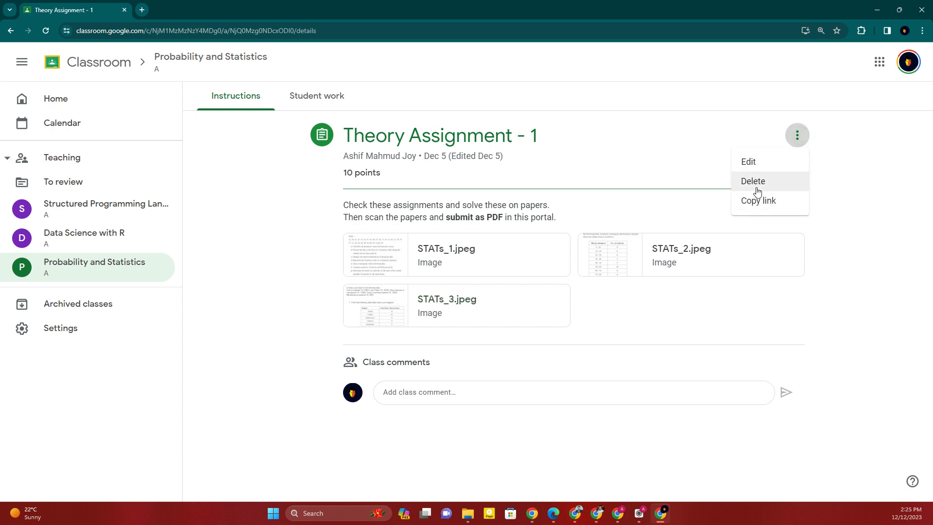
left_click(766, 164)
Insert "Skip the g) no. question from STATs_1.jpeg, not in syllabus." as the second line of the assignment instructions and save.
left_click(317, 180)
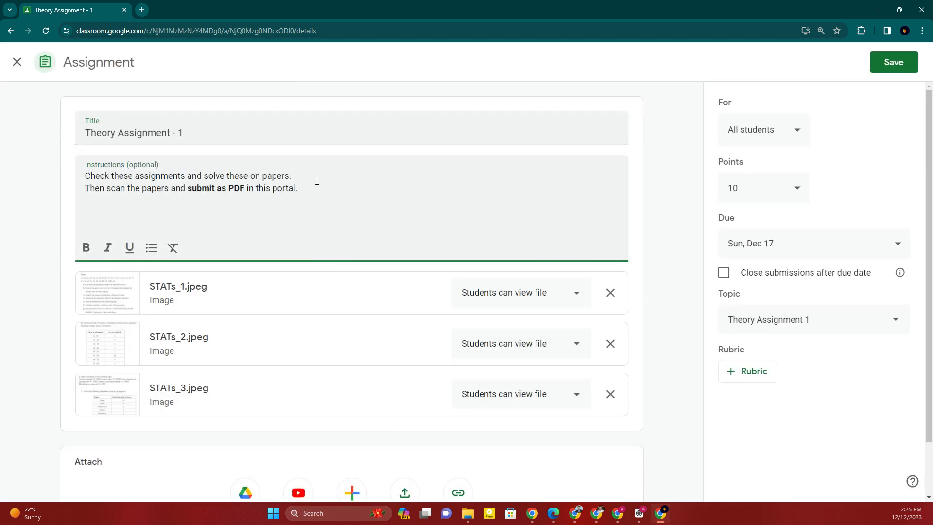
key("Return")
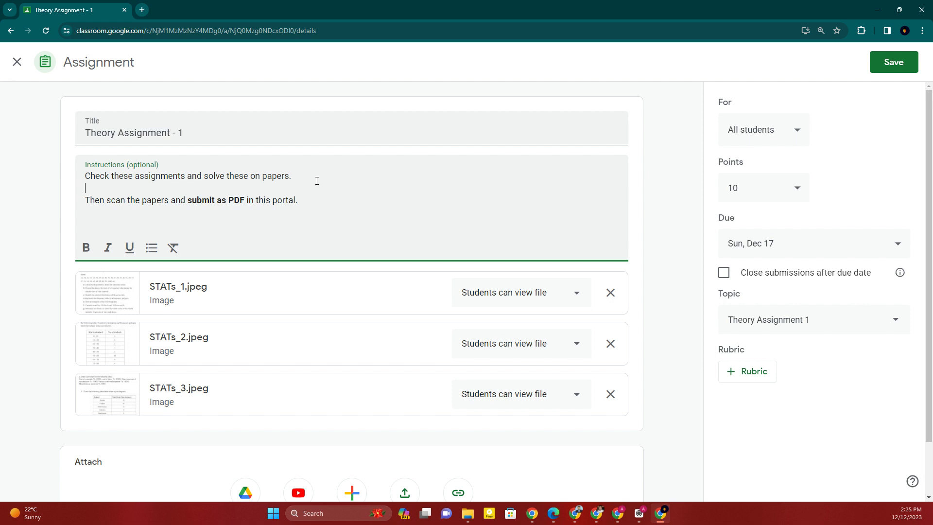
type("D")
key("BackSpace")
type("Don")
key("BackSpace")
key("BackSpace")
key("BackSpace")
type("Skip the g) no. question ")
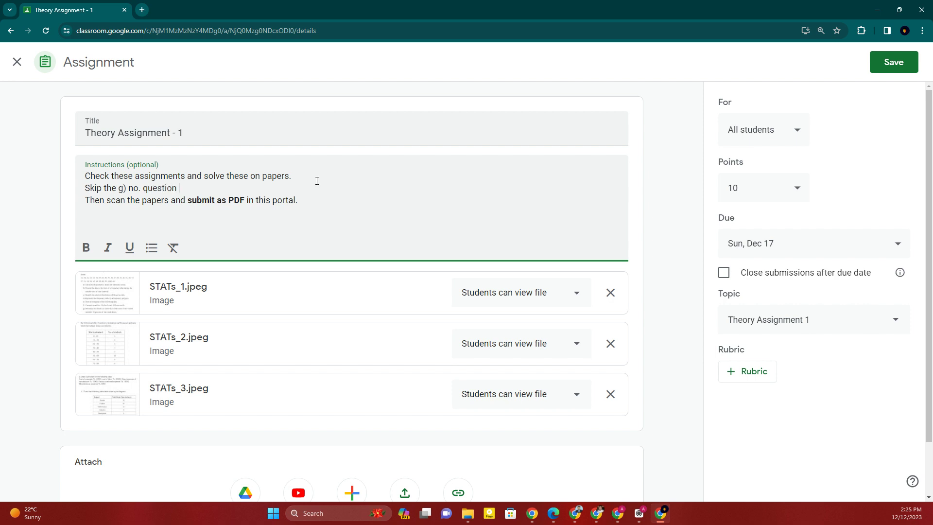
type("from STATs_1.jpeg, not in s")
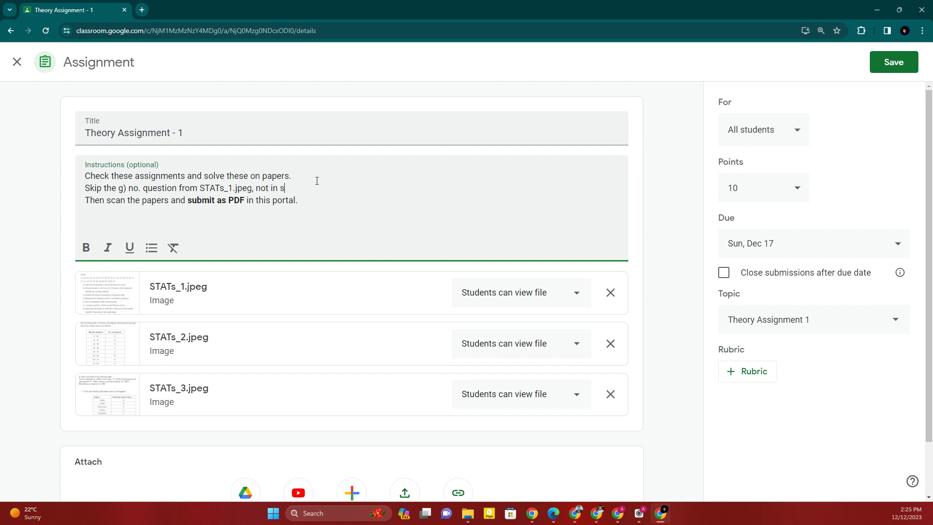
type("yllabus.")
left_click(887, 70)
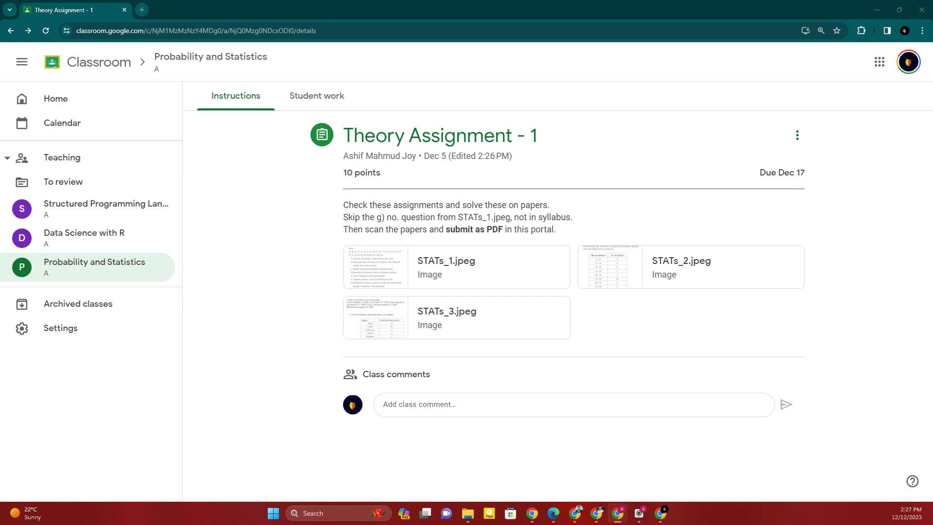
Preview the STATs_2.jpeg and STATs_1.jpeg attachments of the assignment to check their questions, closing each one.
left_click(707, 281)
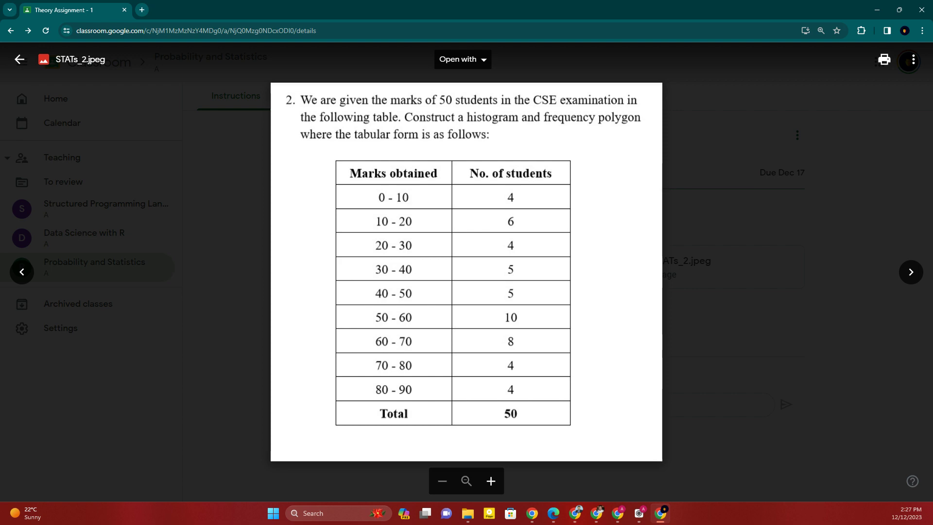
left_click(19, 59)
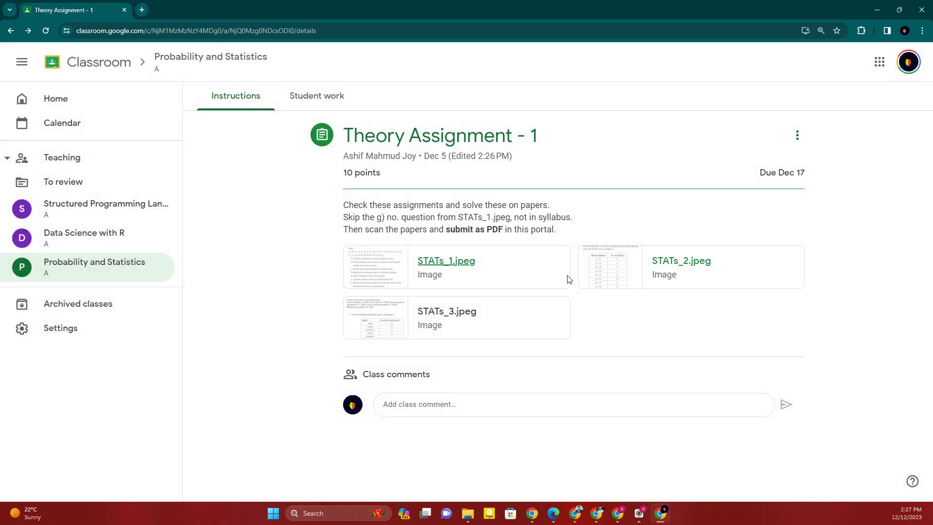
left_click(396, 267)
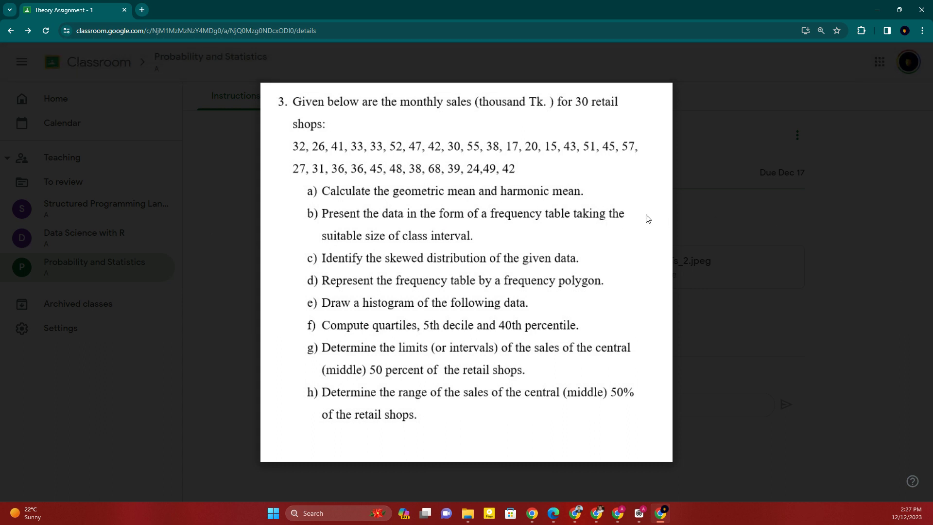
left_click(751, 197)
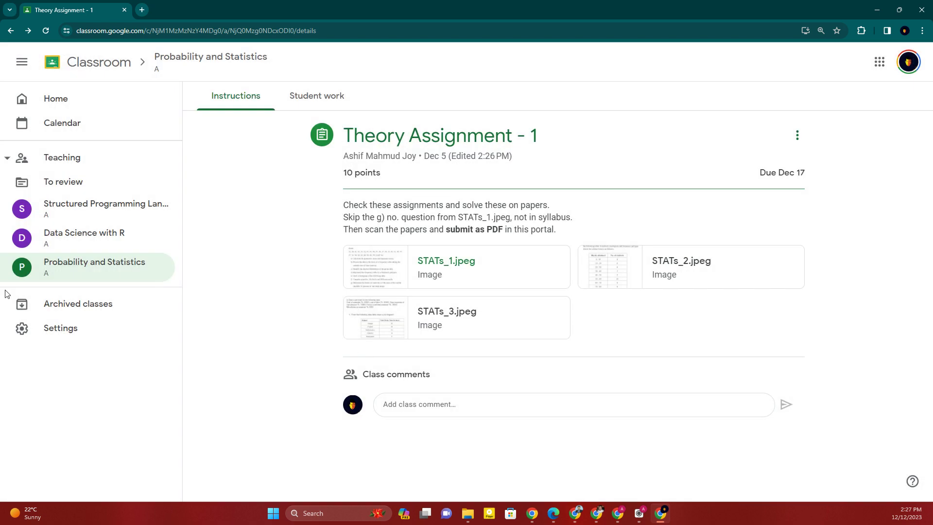
left_click(485, 260)
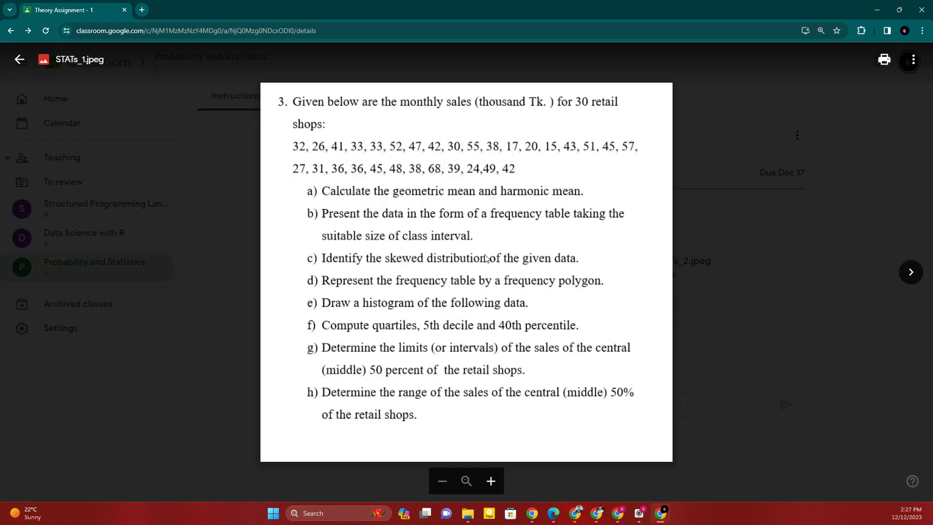
left_click(720, 224)
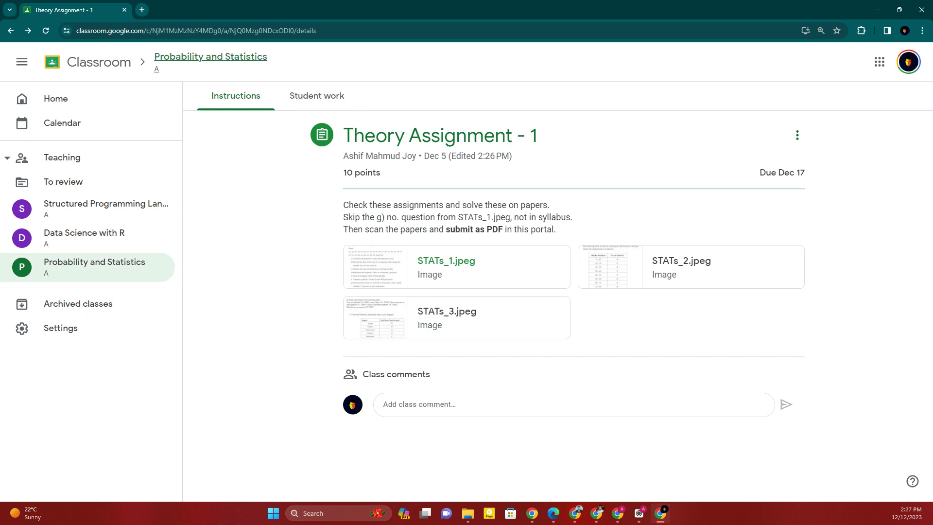
Return to the Probability and Statistics class stream and open S2_Basics of Statistics.pdf from the post of mid topics.
left_click(11, 31)
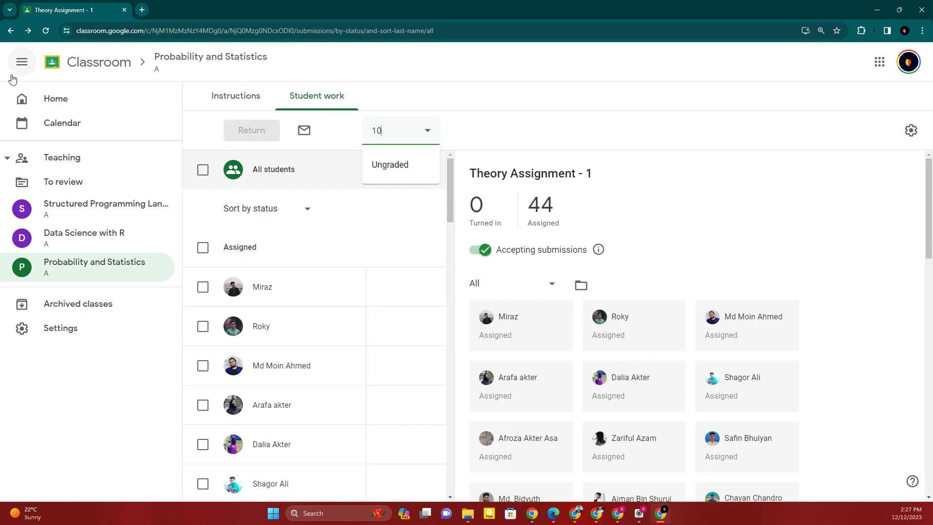
left_click(10, 30)
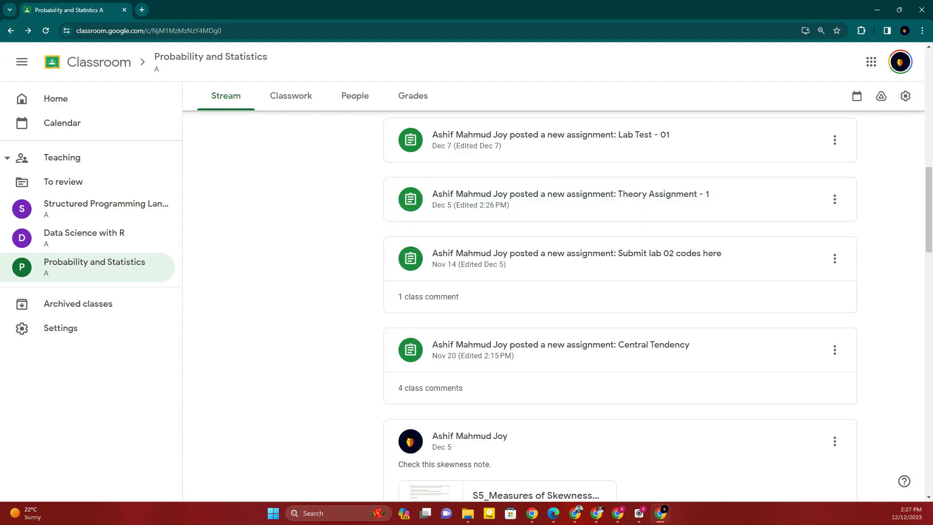
scroll(418, 281, "up", 7)
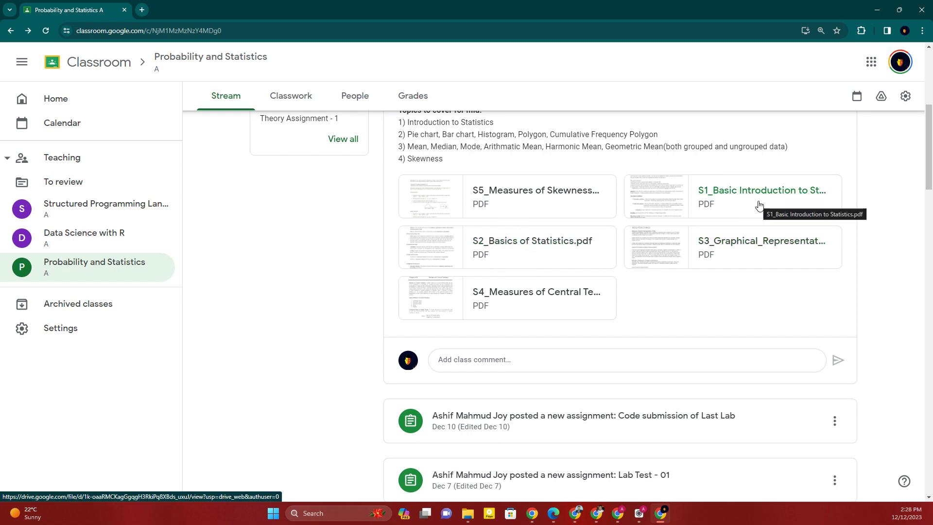
left_click(519, 258)
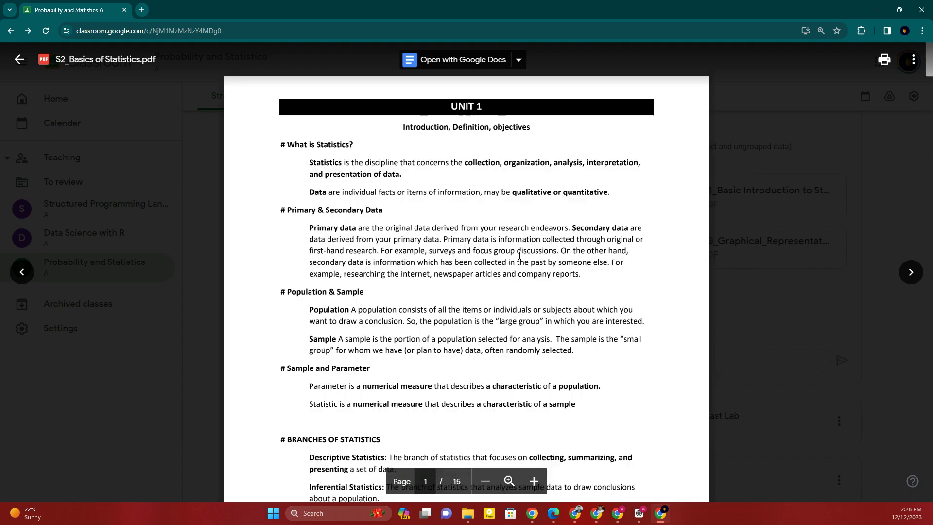
Review the PDF's sections on frequency distribution, bar graph and pie chart through to the cumulative frequency polygon.
scroll(569, 218, "down", 20)
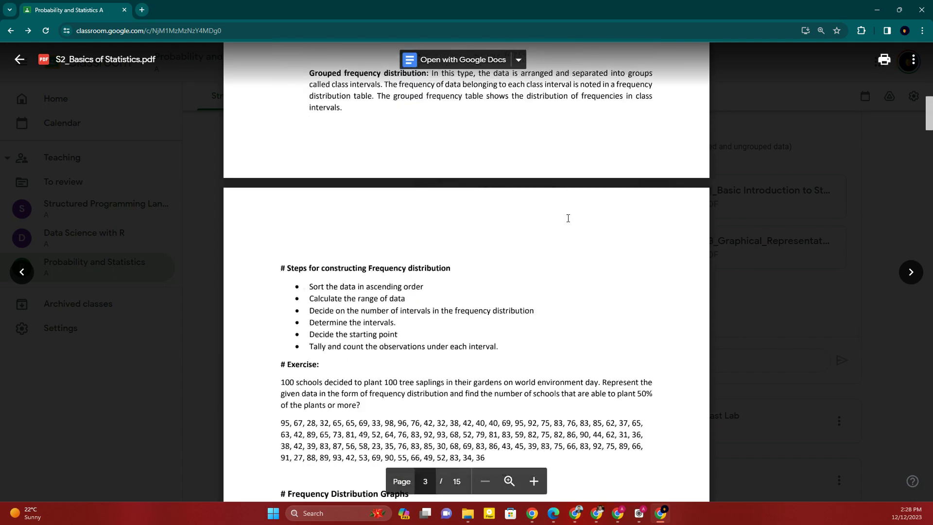
scroll(569, 219, "up", 8)
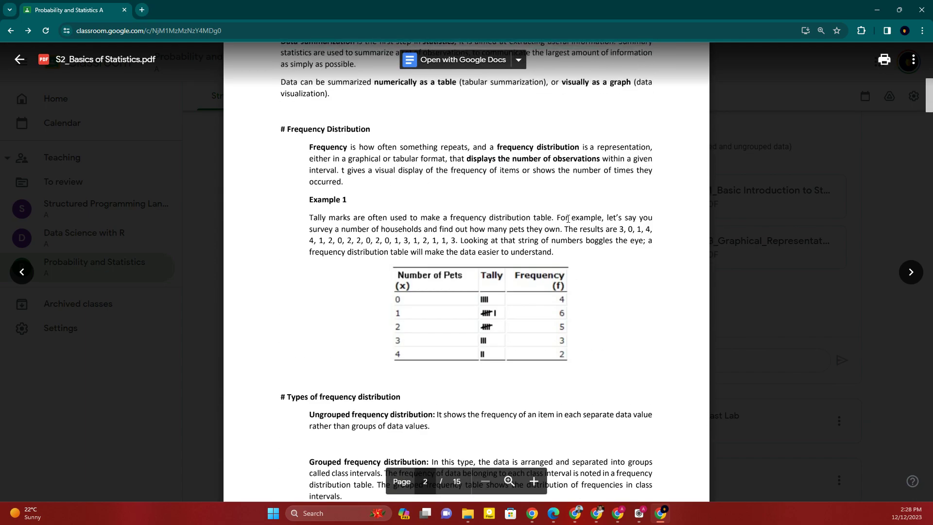
scroll(572, 220, "down", 20)
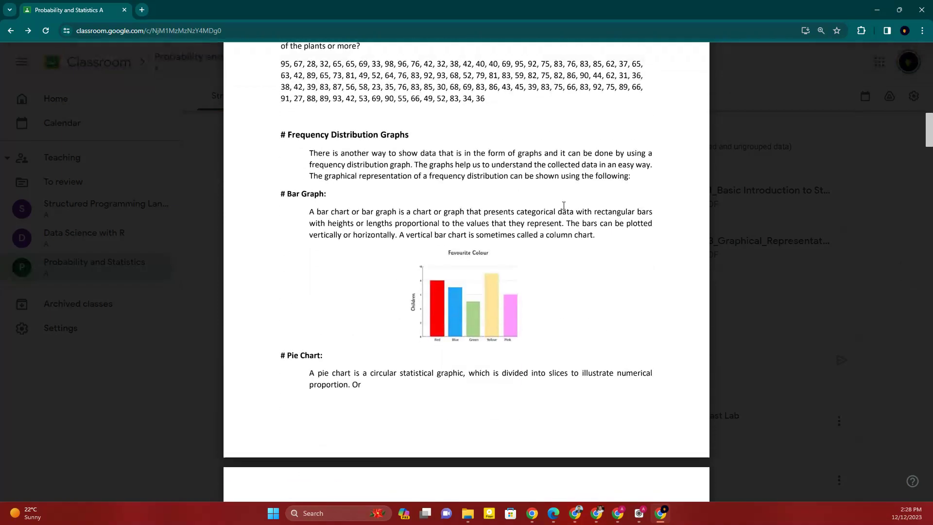
scroll(563, 206, "down", 15)
scroll(564, 206, "up", 8)
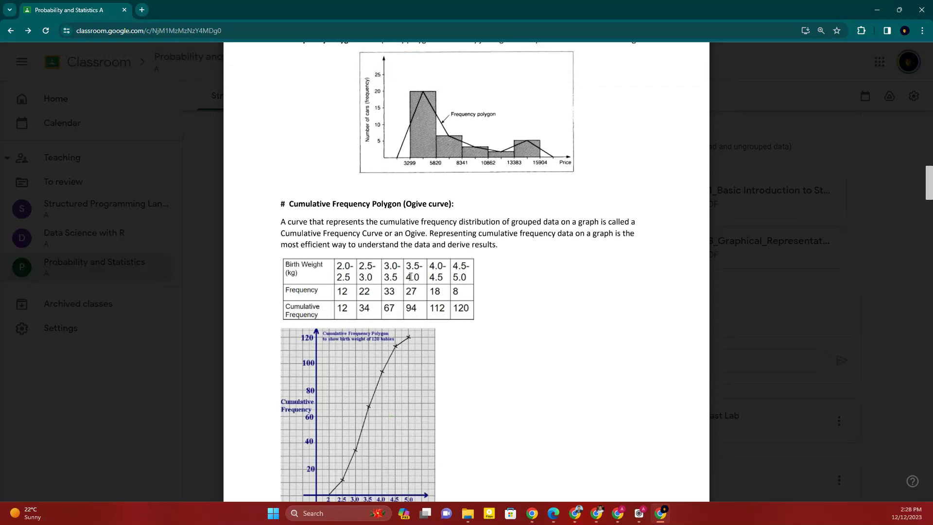
scroll(524, 233, "down", 2)
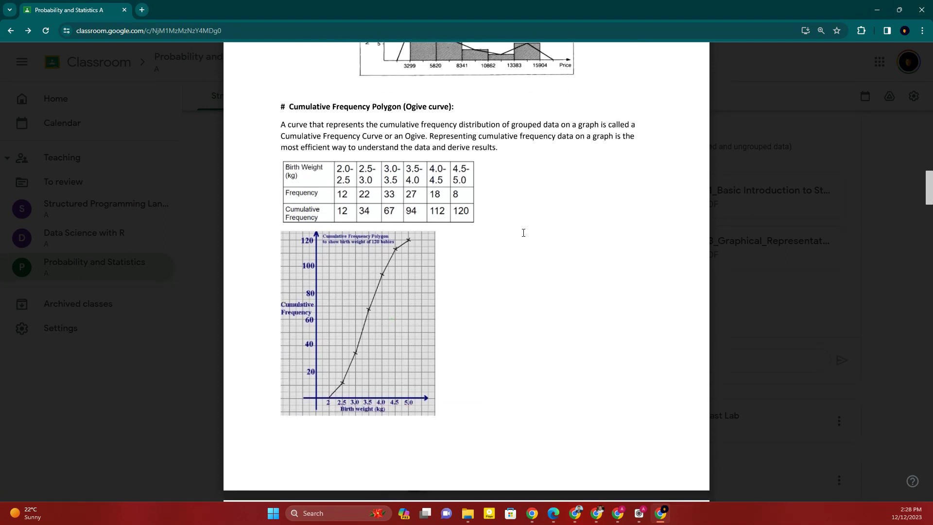